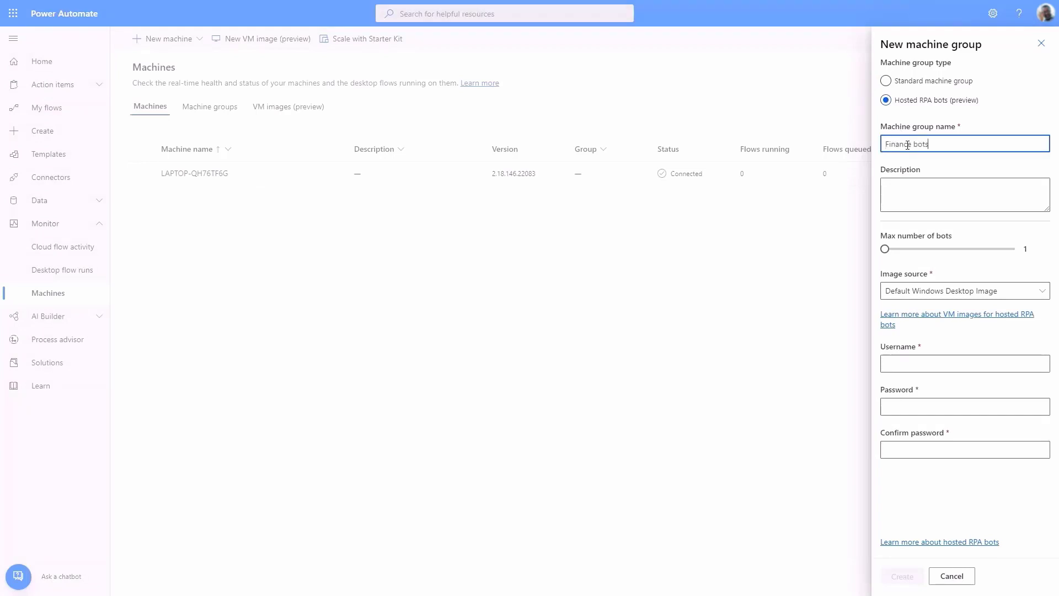
Step: Describe the machine group as "Dedicated bots for finance unattended automation" and set the max number of bots to 3
key("Tab")
type("Dedicated bots for finance unattended automation")
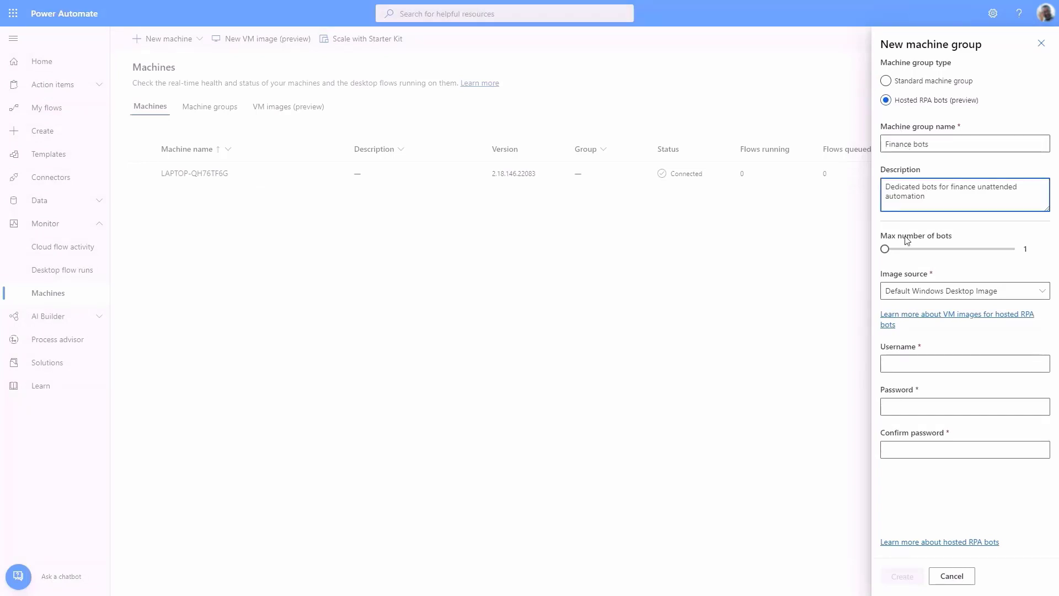
left_click_drag(885, 250, 911, 255)
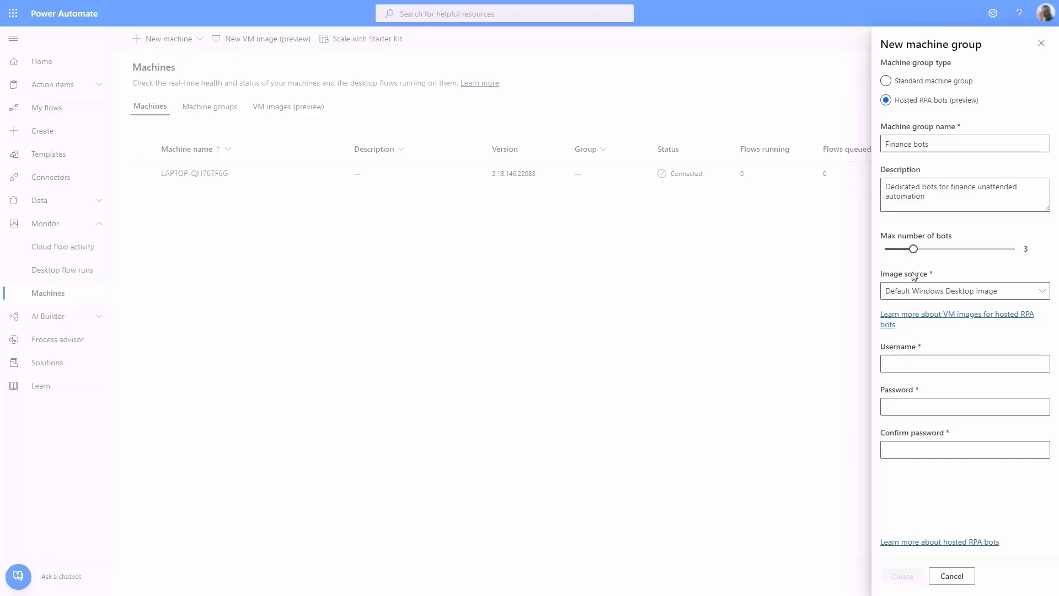
Step: Set the machine group's image source to Custom image and choose the Contoso ERP VM image
left_click(909, 293)
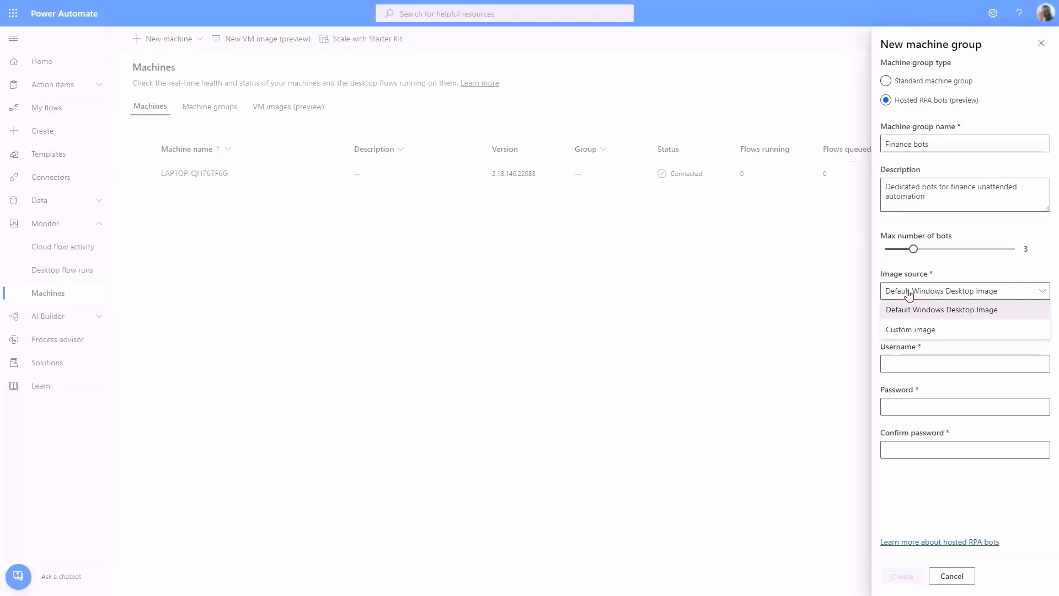
left_click(910, 331)
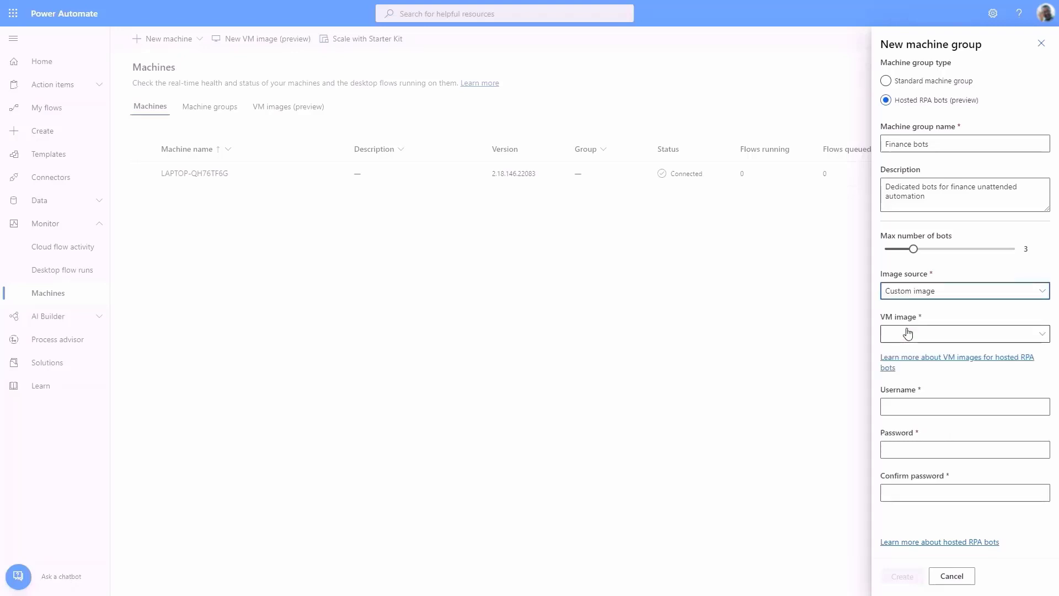
left_click(908, 333)
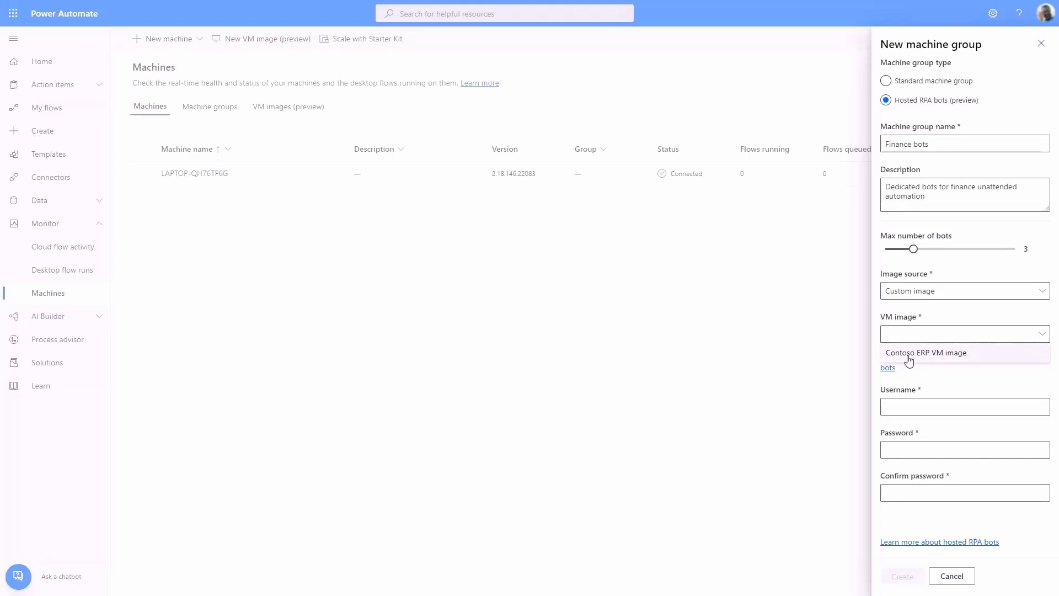
left_click(910, 359)
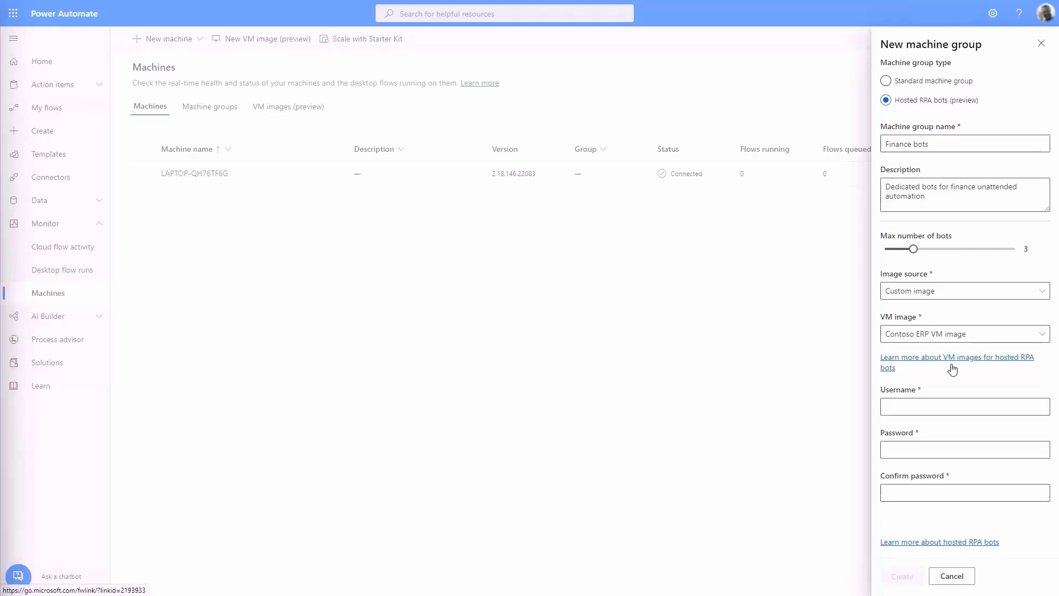
Step: Enter demoadmin as the username, fill in and confirm the account password, and create the machine group
left_click(920, 406)
type("demoadmin")
key("Tab")
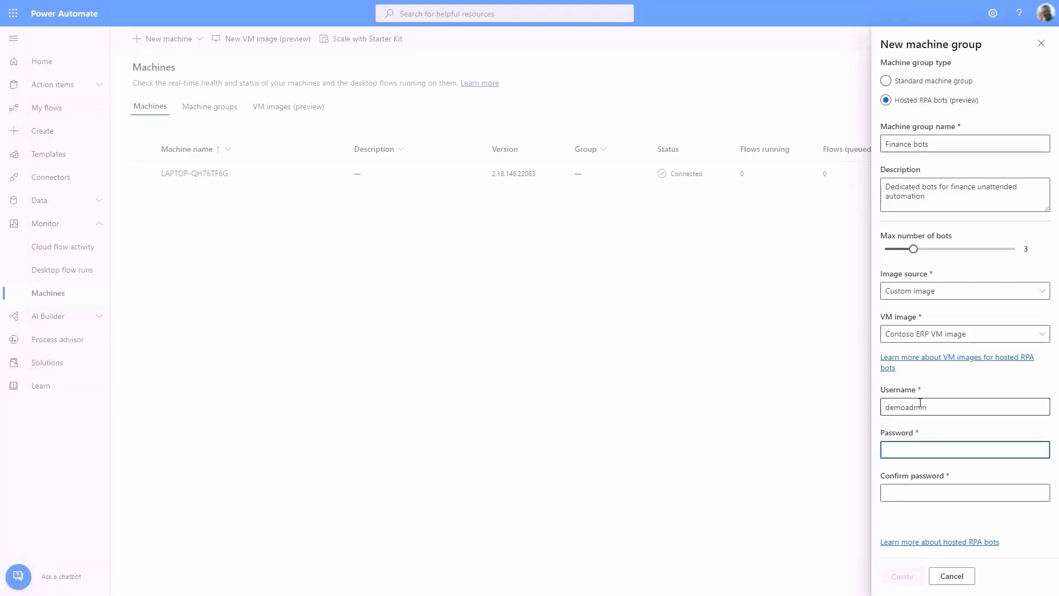
key("ctrl+v")
key("Tab")
key("ctrl+v")
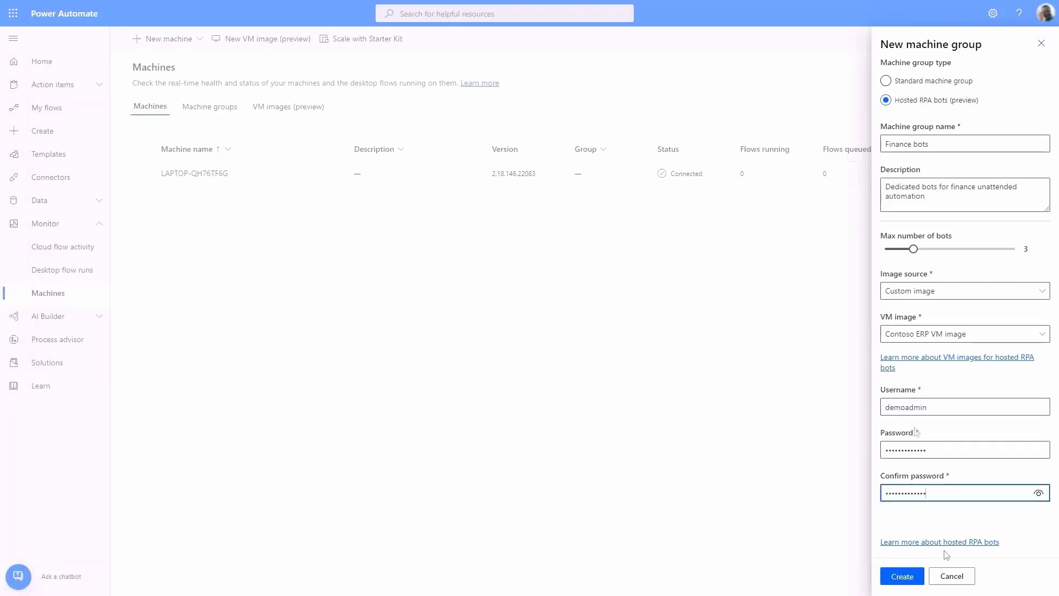
left_click(901, 576)
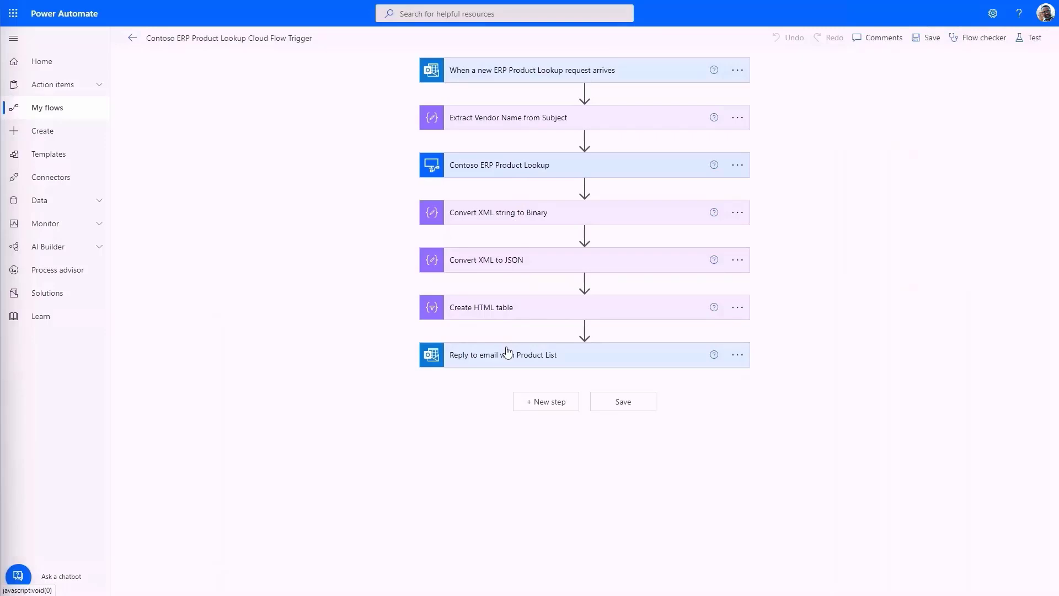
Step: Set the run mode of the Contoso ERP Product Lookup action to Unattended (runs on a machine that's signed out)
left_click(637, 165)
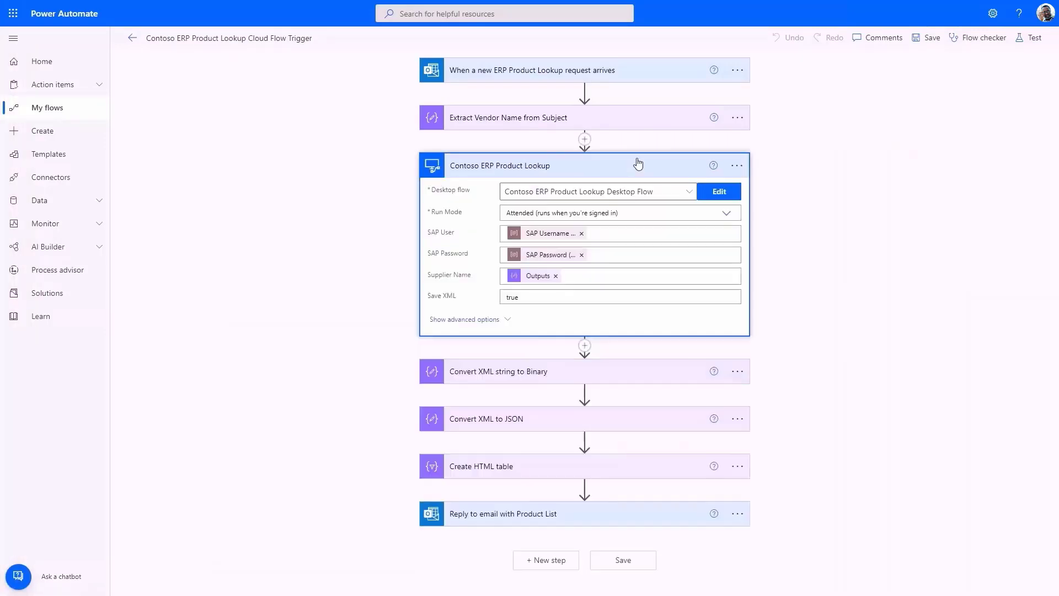
left_click(520, 213)
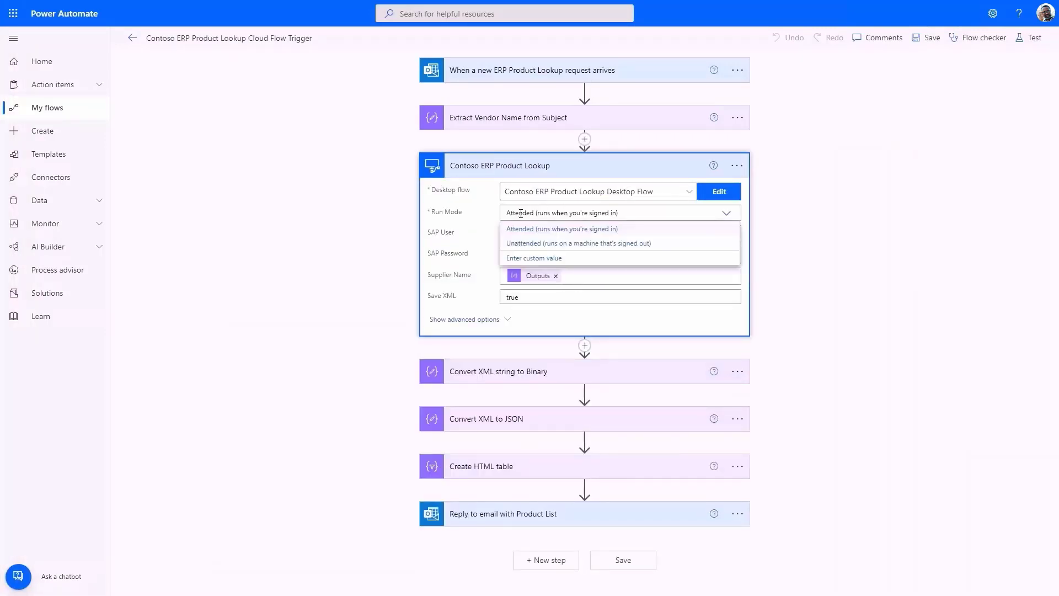
left_click(522, 244)
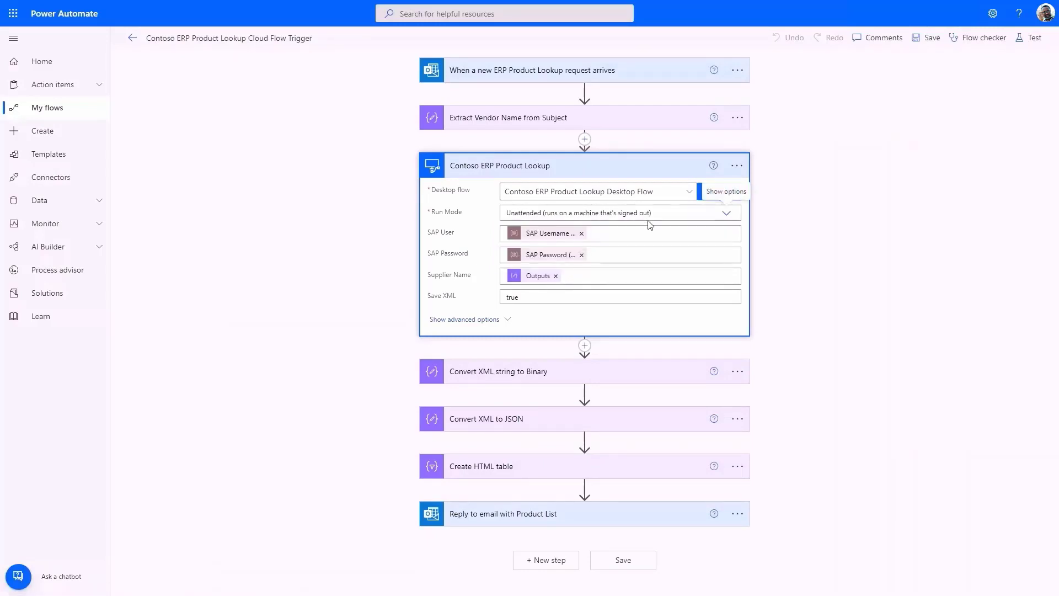
Step: Start a new connection reference for the Contoso ERP Product Lookup action, connecting directly to machine with the Finance bots group
left_click(735, 167)
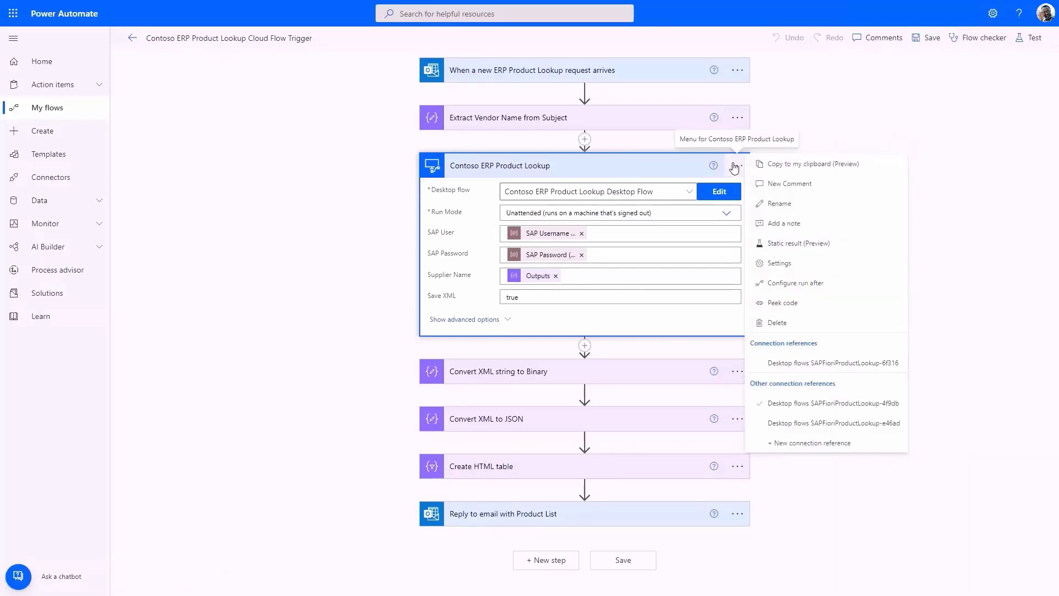
left_click(795, 444)
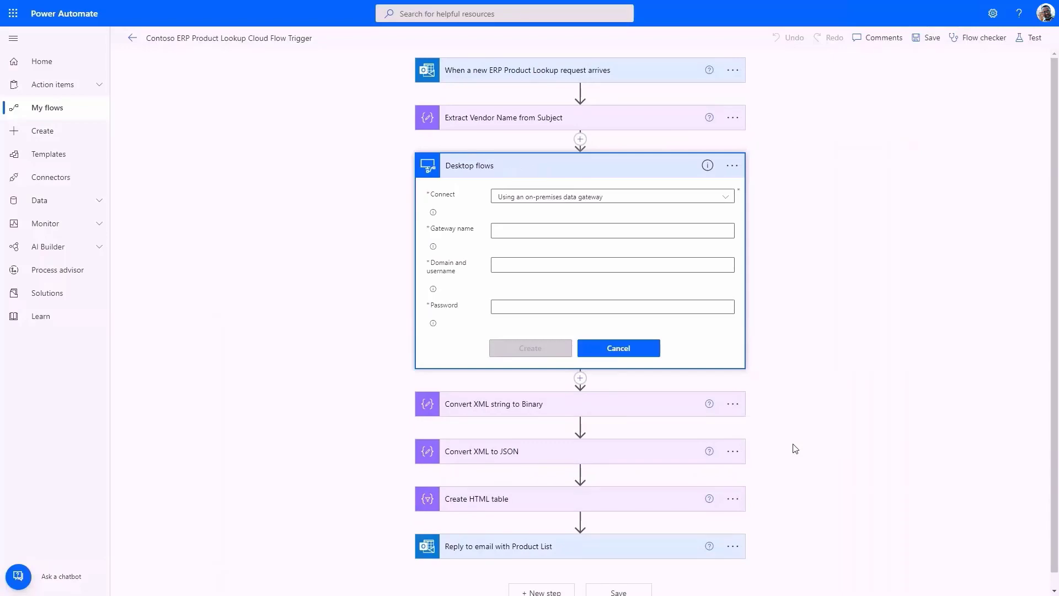
left_click(586, 200)
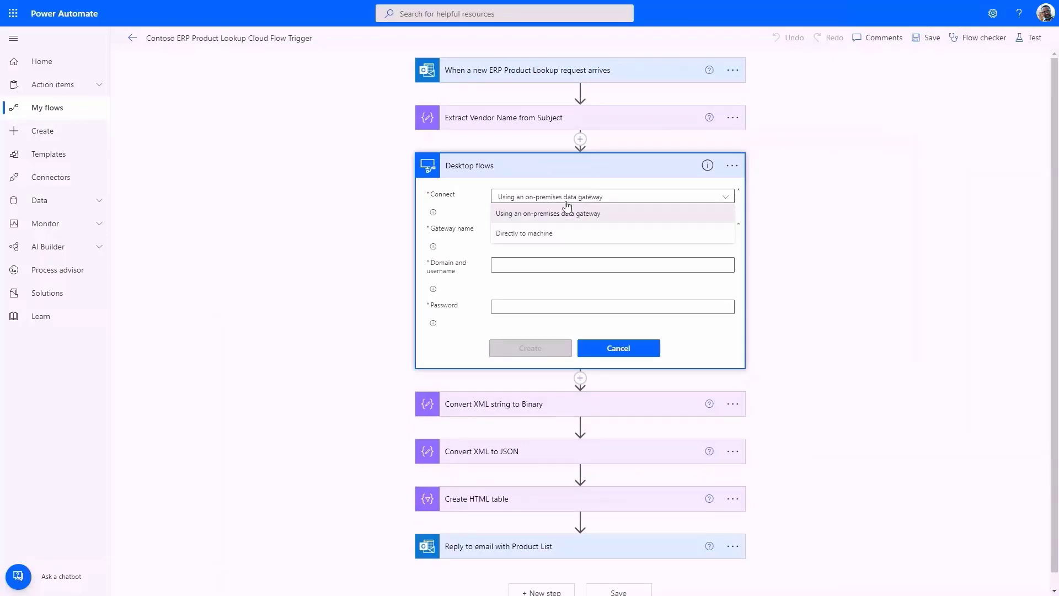
left_click(527, 234)
left_click(527, 234)
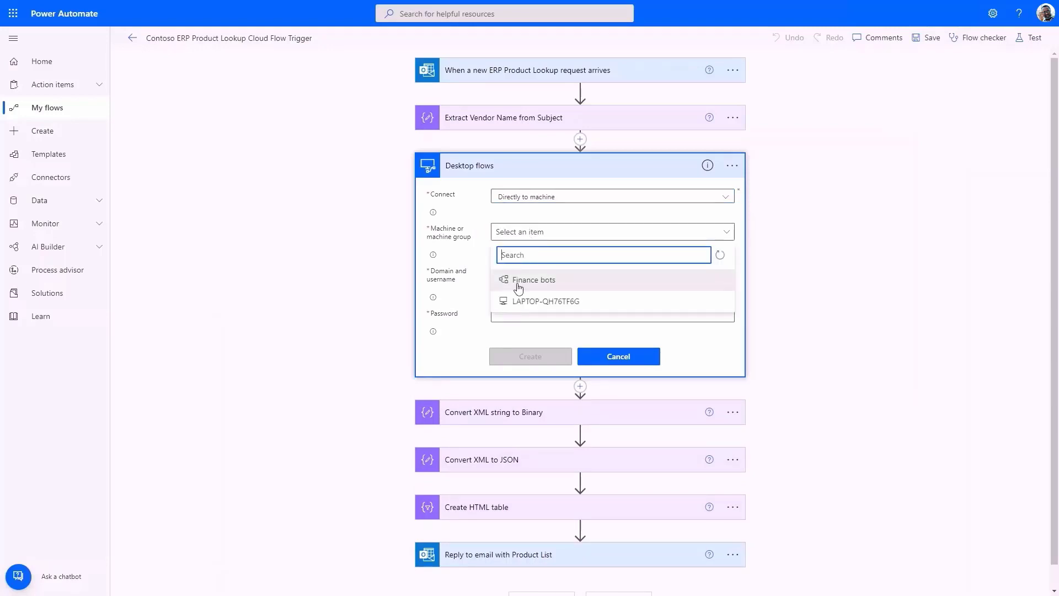
left_click(519, 281)
Step: Enter demoadmin as the connection's domain and username, fill in the account password, and create the connection
left_click(548, 271)
type("demoadmin")
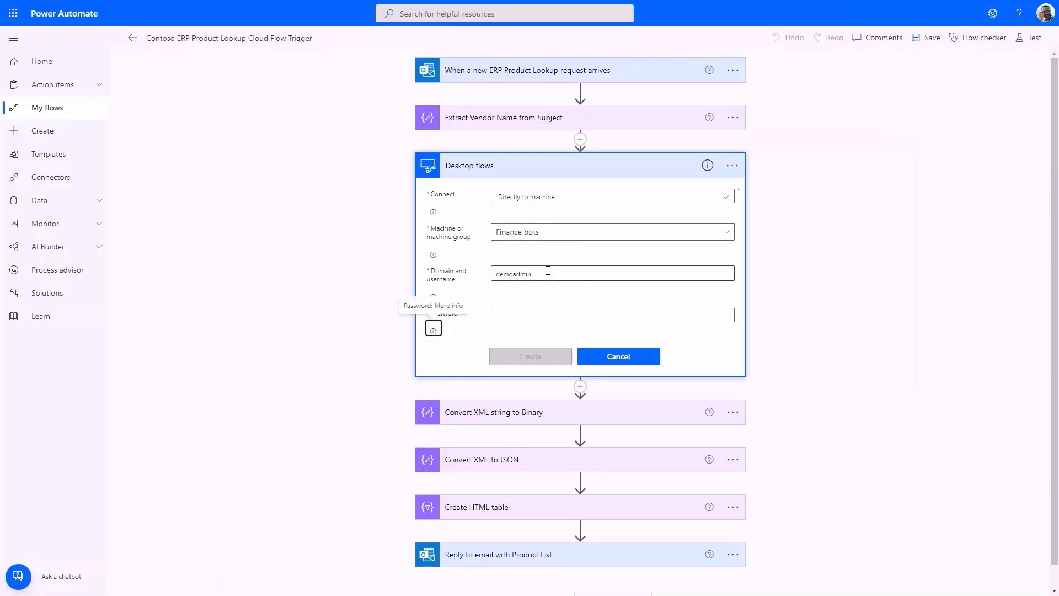
key("Tab")
key("ctrl+v")
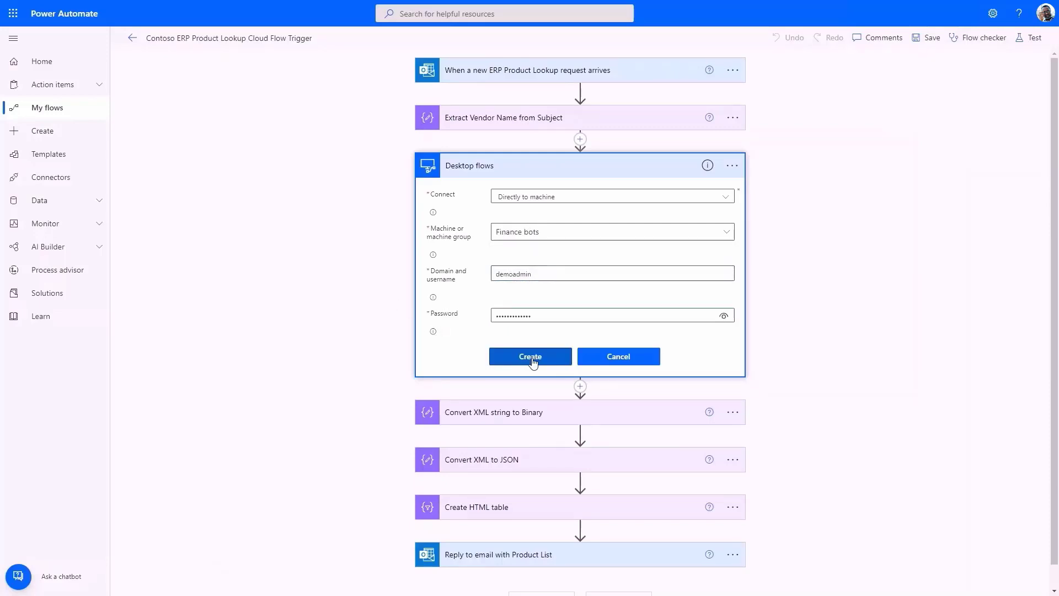
left_click(532, 357)
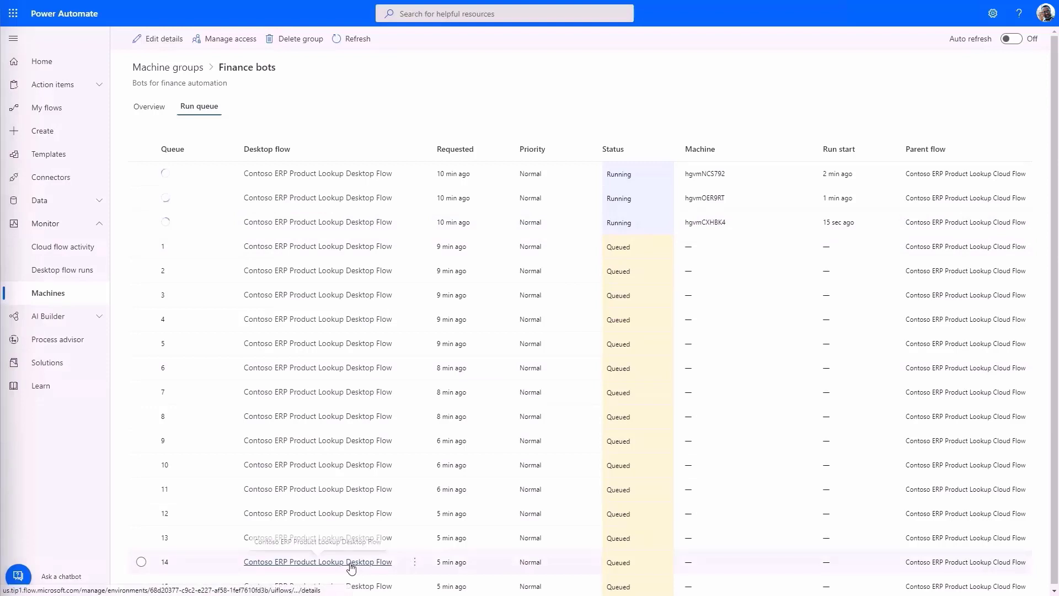
Step: Move the desktop flow run at queue position 14 to the top of the Finance bots run queue
left_click(417, 562)
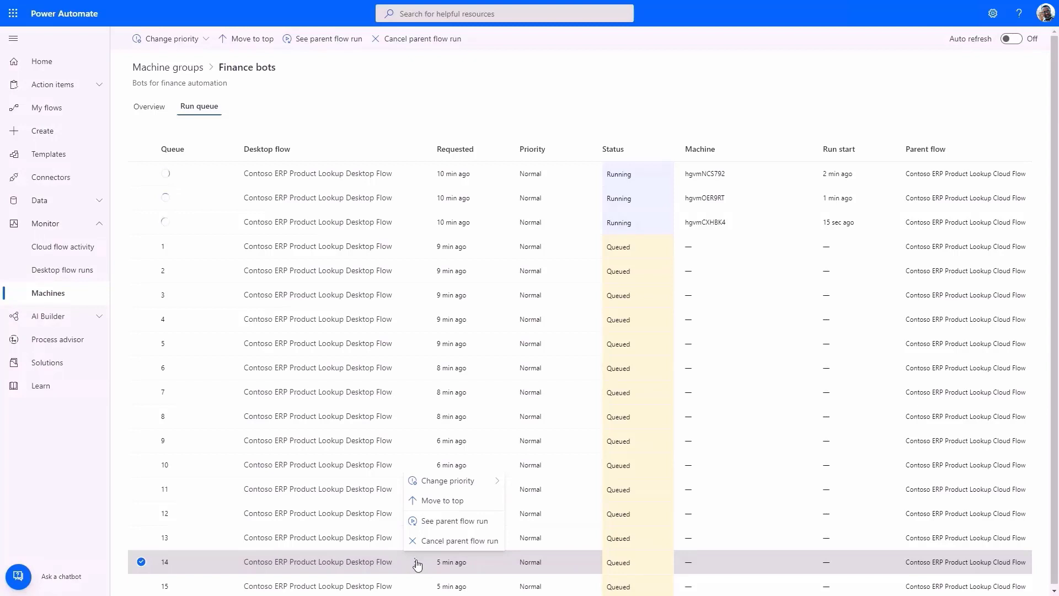
left_click(443, 507)
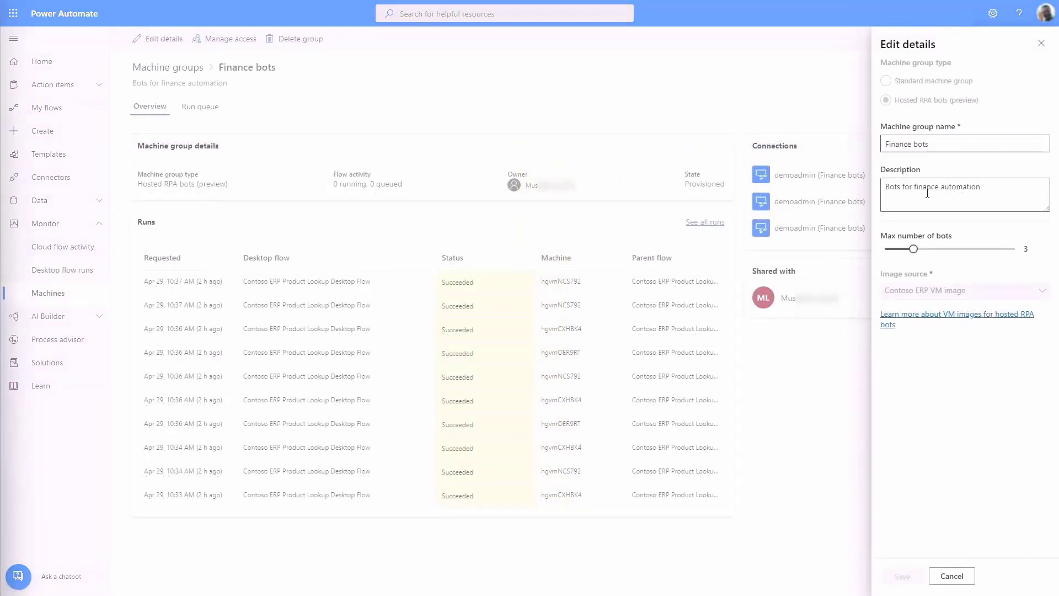
Step: Set the Finance bots group's max number of bots to 1 and save the group details
left_click_drag(915, 251, 884, 251)
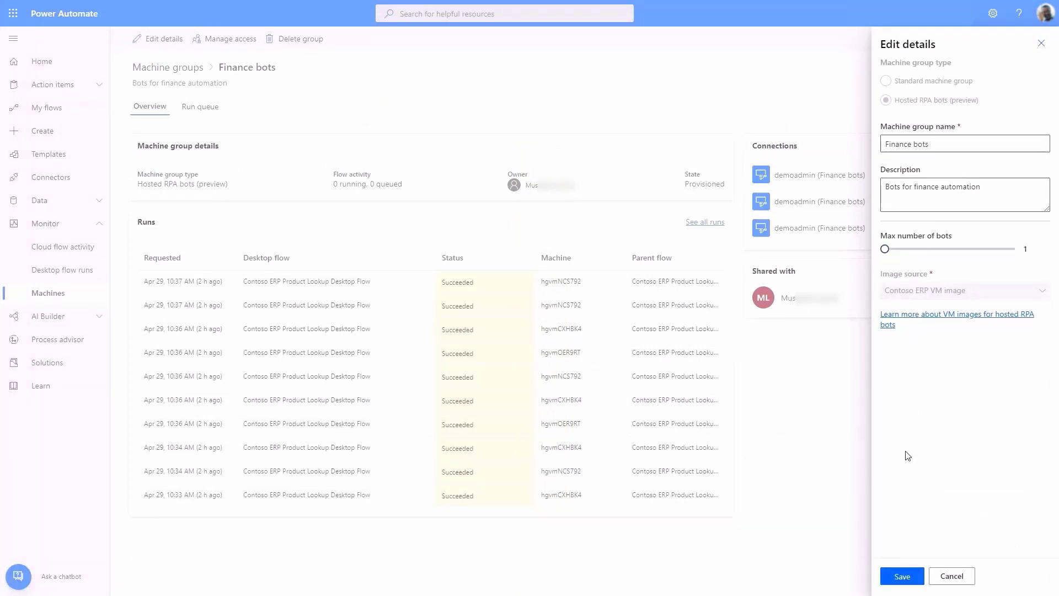
left_click(903, 576)
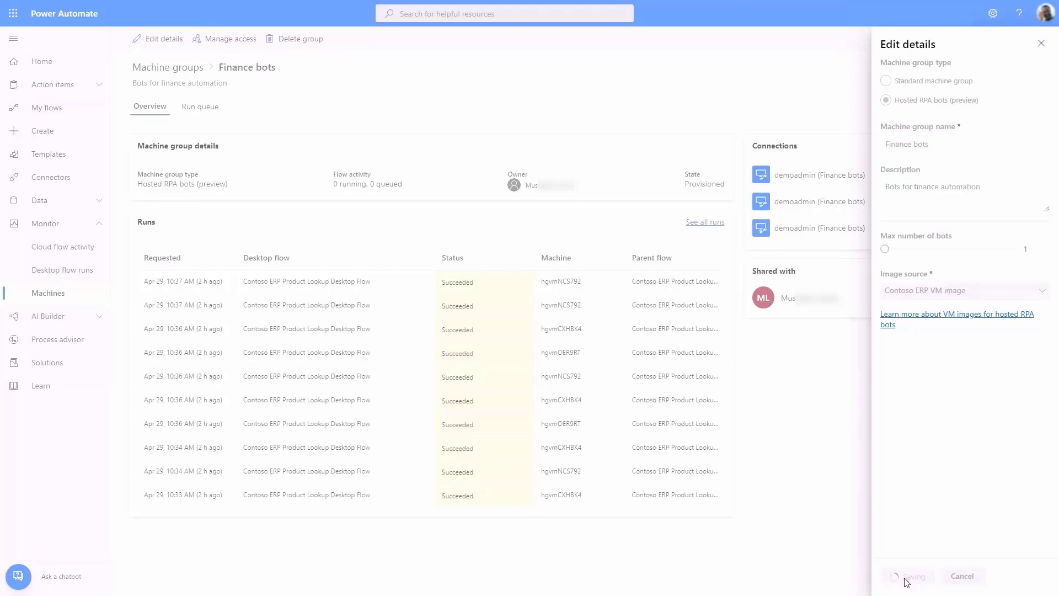